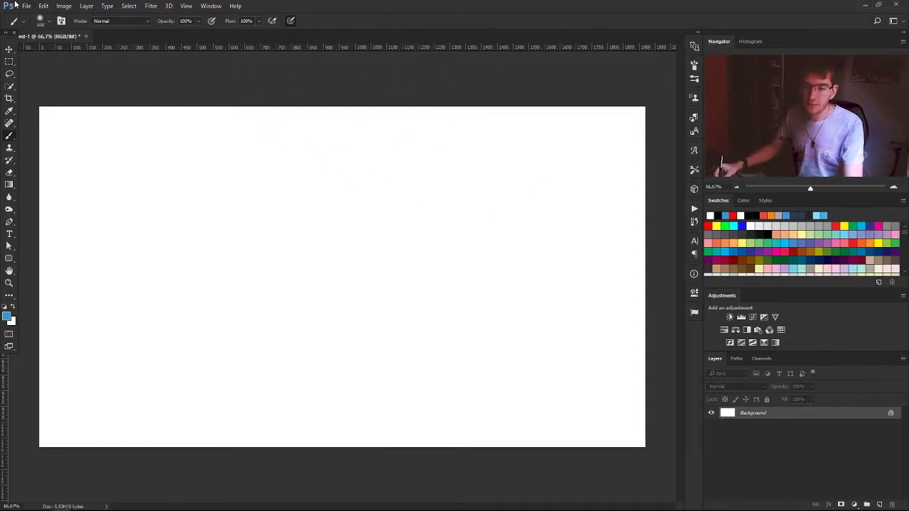
Place the stock photo of the city skyline as an embedded smart object in the blank document
click(26, 5)
click(75, 179)
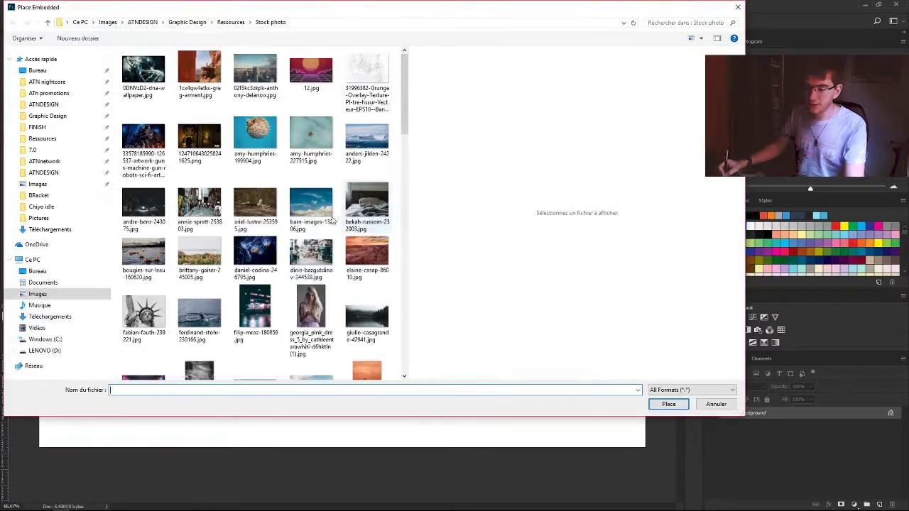
click(255, 139)
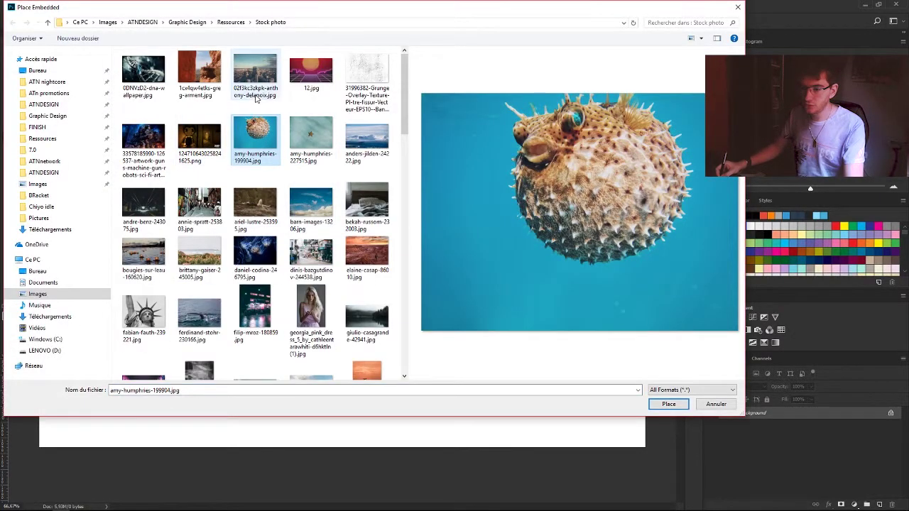
double_click(256, 98)
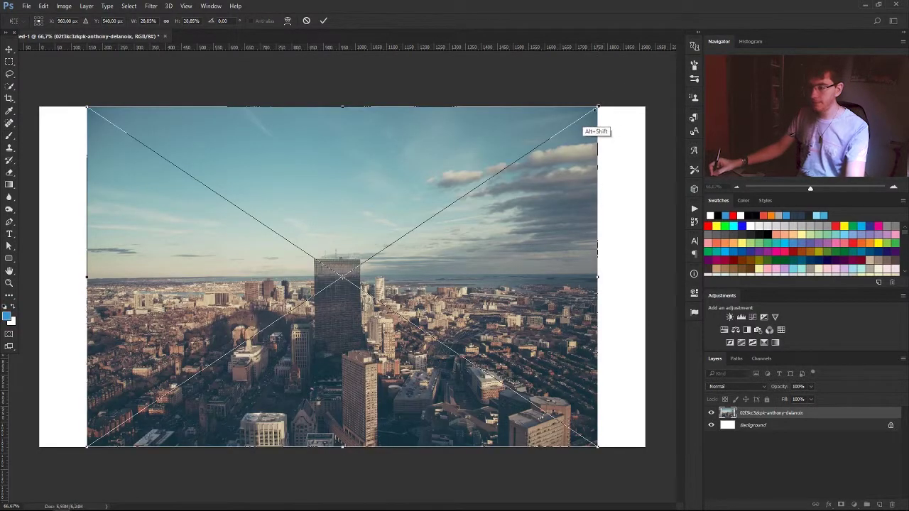
Scale the city photo proportionally from its center to about 34% so it covers the canvas, and shift it slightly downward
drag(598, 108, 650, 71)
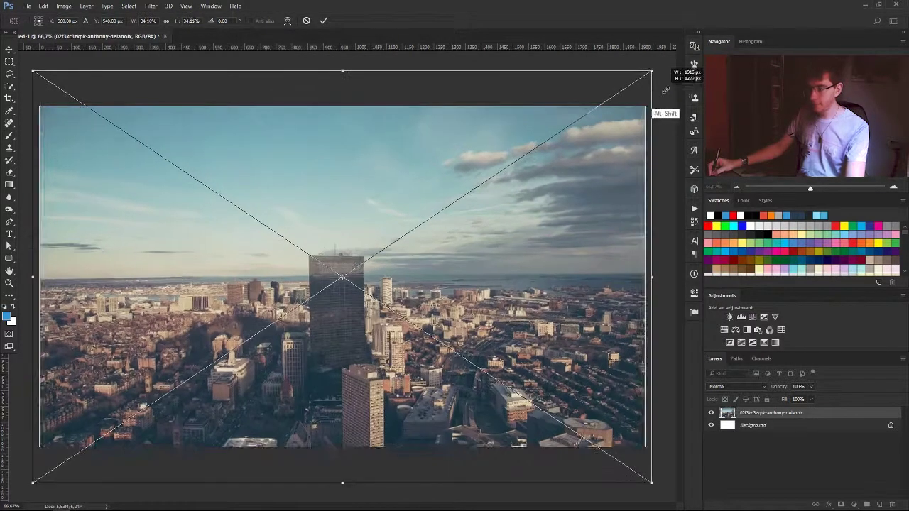
key(Return)
key(b)
key(v)
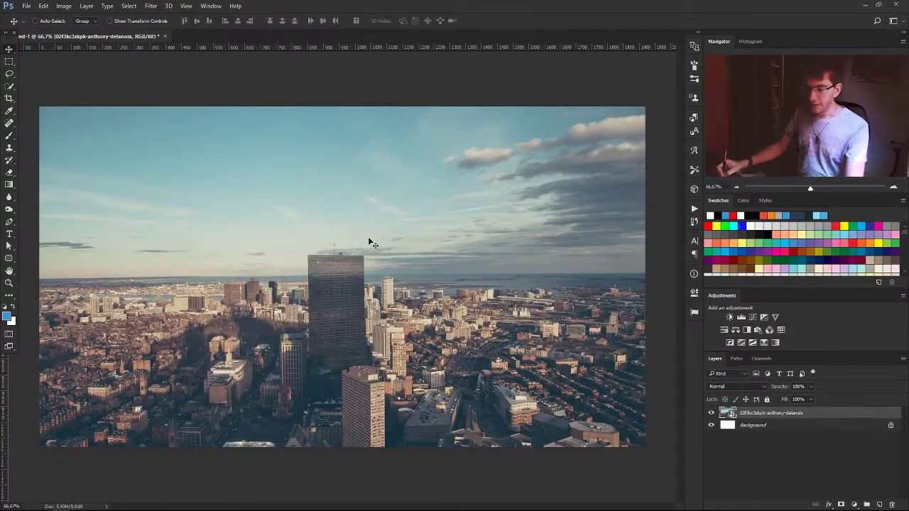
drag(367, 237, 370, 265)
Place the stock photo of the pufferfish as an embedded smart object above the city layer
click(26, 6)
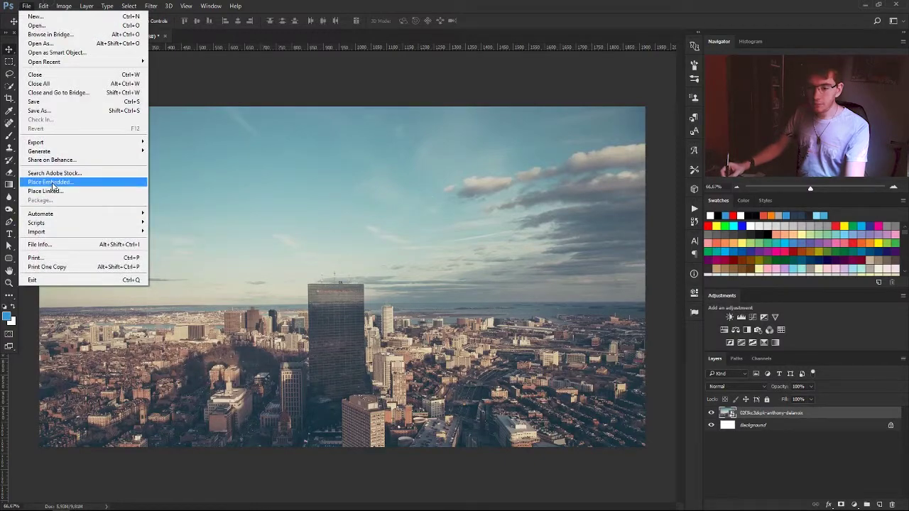
click(50, 182)
click(266, 151)
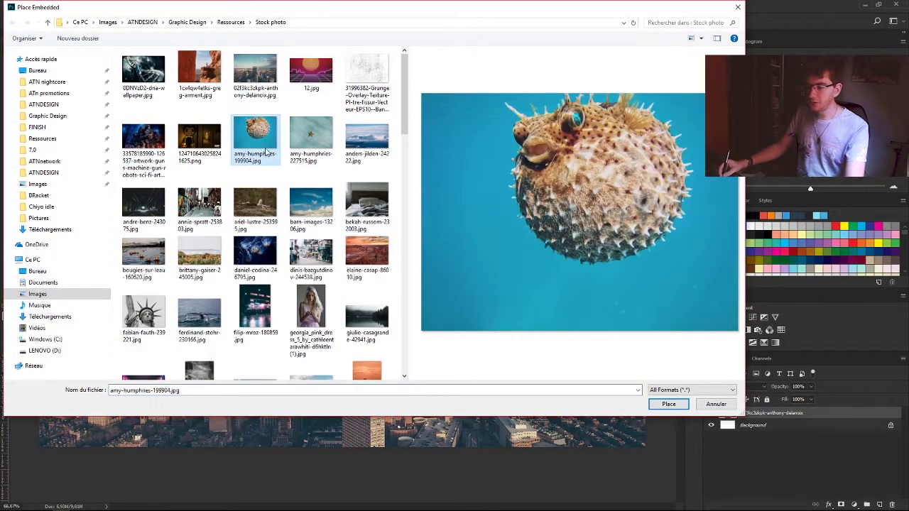
double_click(261, 158)
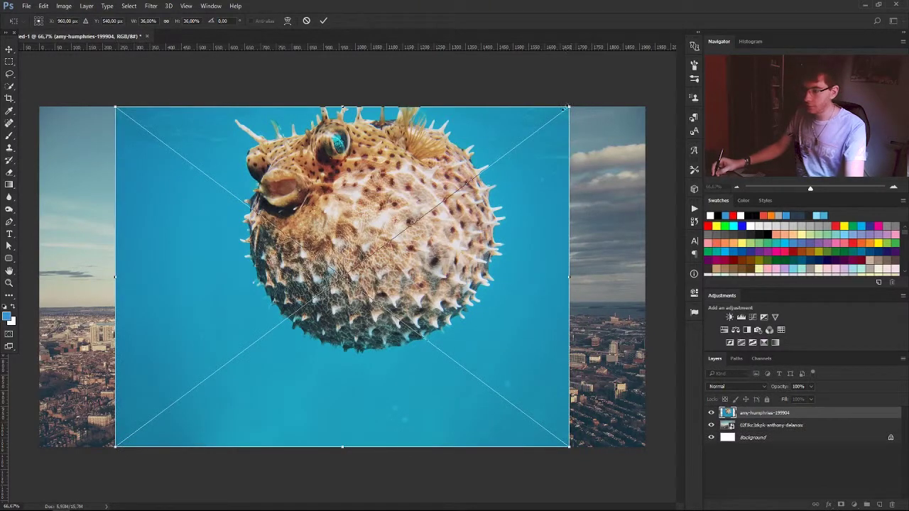
Enlarge the pufferfish photo proportionally to about 48% and align its upper edge with the top of the canvas
drag(573, 105, 579, 190)
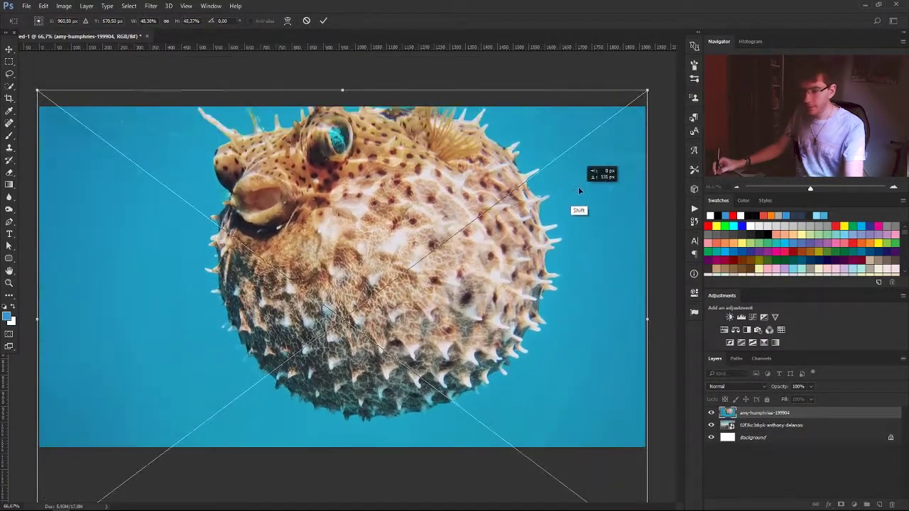
drag(588, 223, 603, 245)
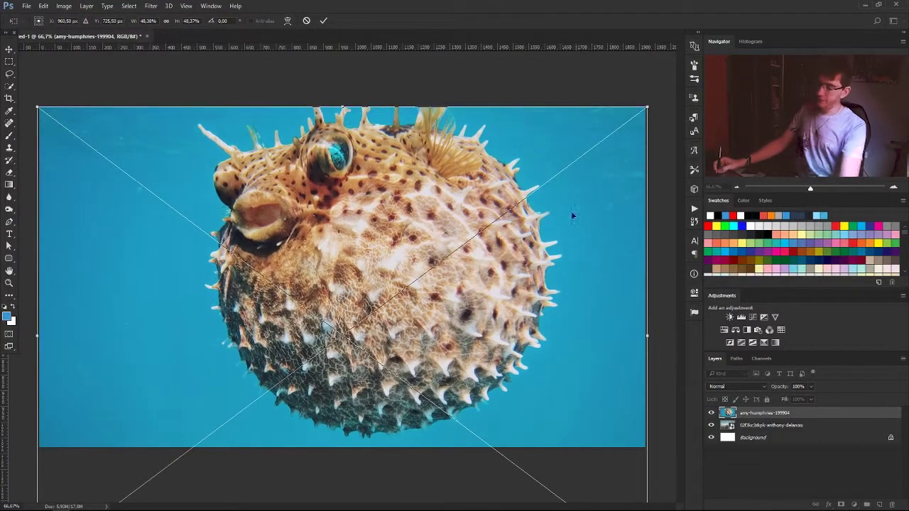
key(Return)
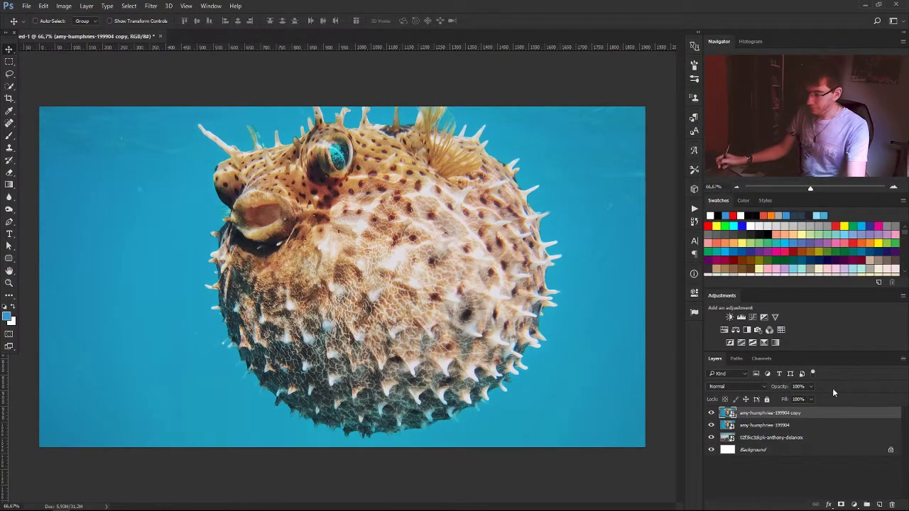
Rasterize the duplicated pufferfish layer and erase the blue water around the fish with a large soft Eraser
right_click(848, 419)
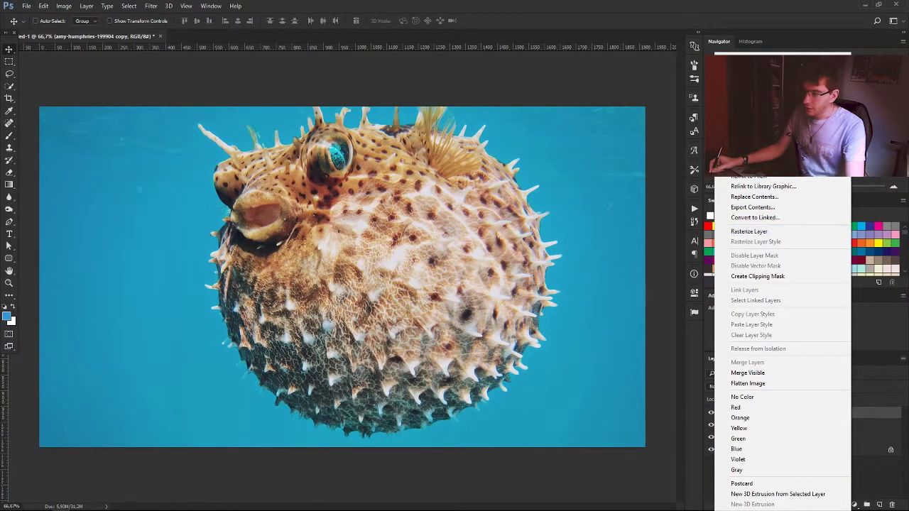
click(749, 231)
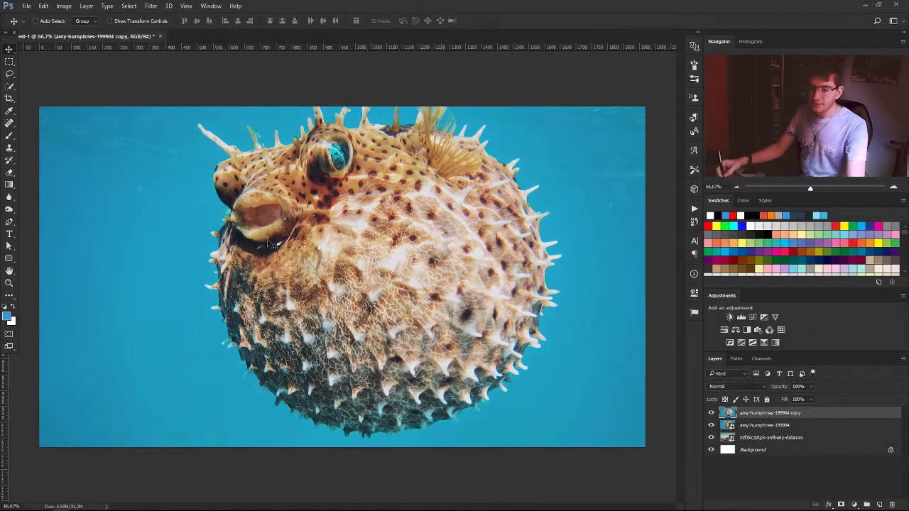
key(e)
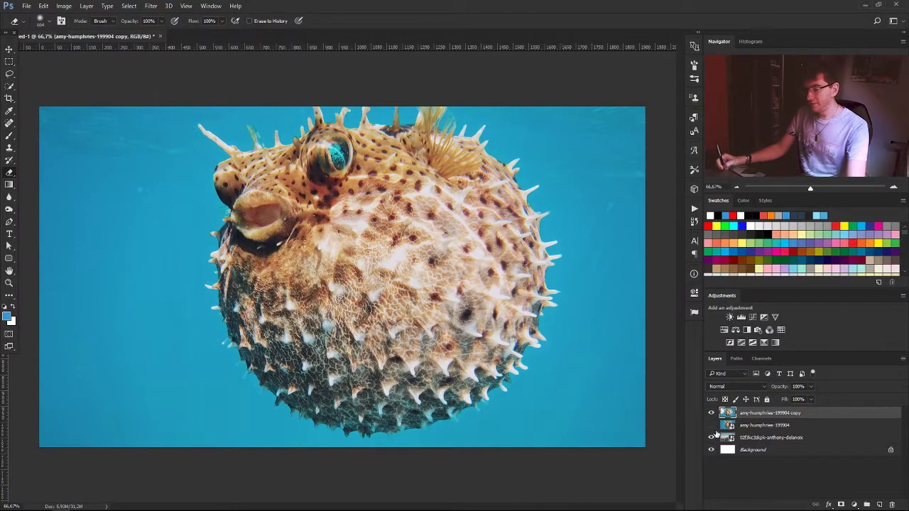
mouse_move(114, 156)
mouse_down()
mouse_move(132, 320)
mouse_move(105, 369)
mouse_move(164, 405)
mouse_move(153, 273)
mouse_up()
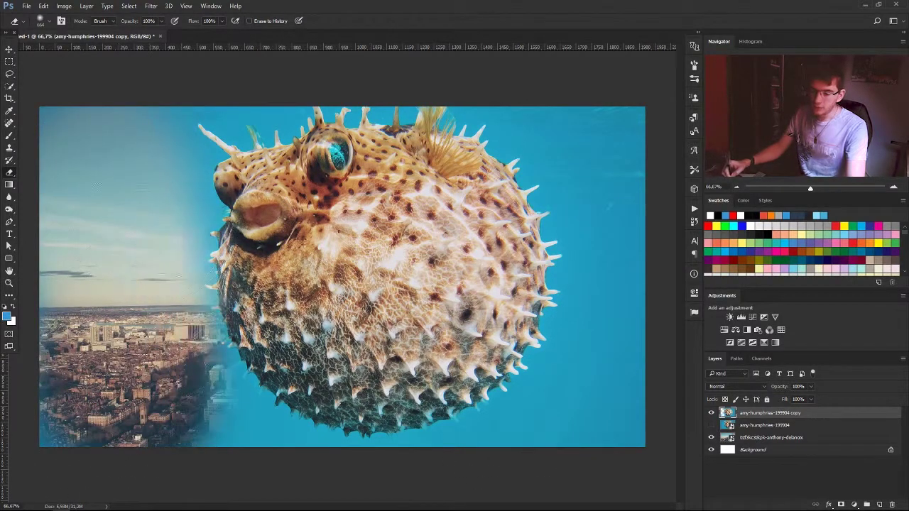
mouse_move(199, 298)
mouse_down()
mouse_move(206, 426)
mouse_move(256, 408)
mouse_move(407, 438)
mouse_move(348, 451)
mouse_move(575, 355)
mouse_move(610, 156)
mouse_move(517, 96)
mouse_move(284, 121)
mouse_move(234, 91)
mouse_move(206, 234)
mouse_up()
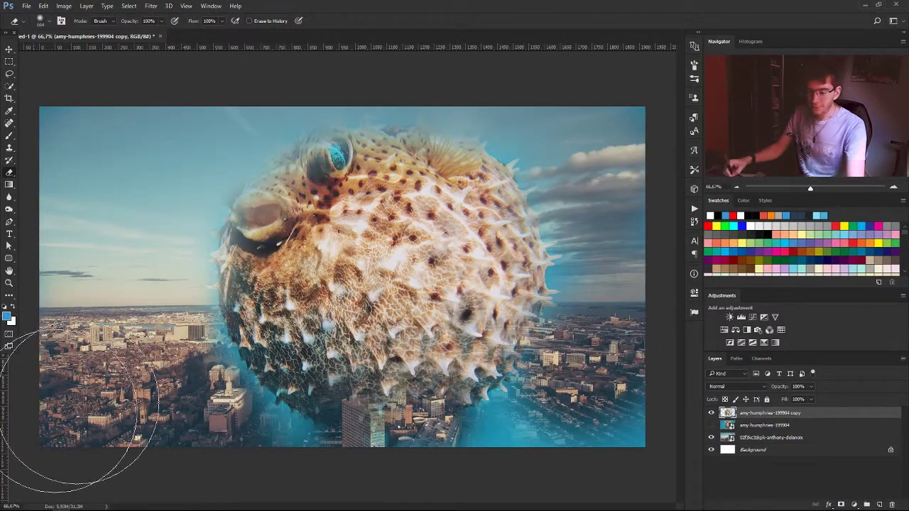
mouse_move(269, 426)
mouse_down()
mouse_move(497, 434)
mouse_move(643, 489)
mouse_up()
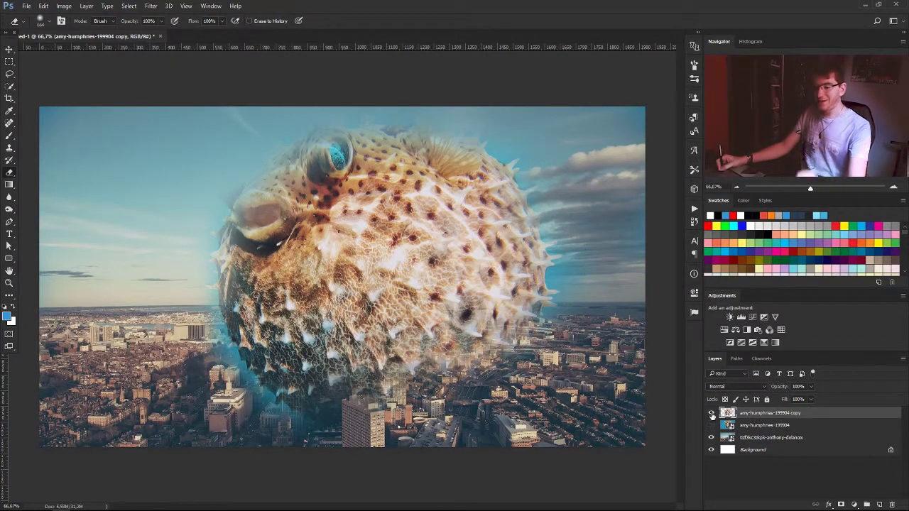
click(711, 425)
click(711, 425)
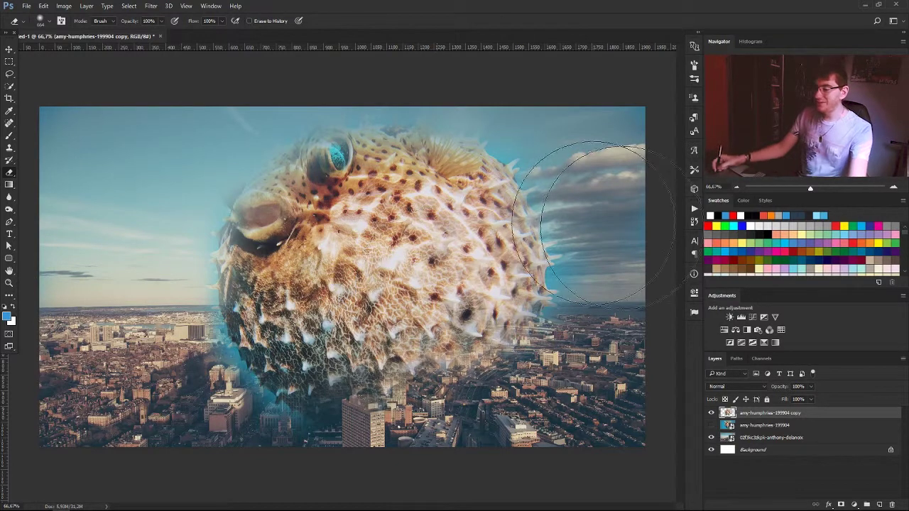
Add Vibrance, Curves, Channel Mixer, Black & White and Hue/Saturation adjustment layers above the pufferfish copy
click(774, 317)
click(752, 317)
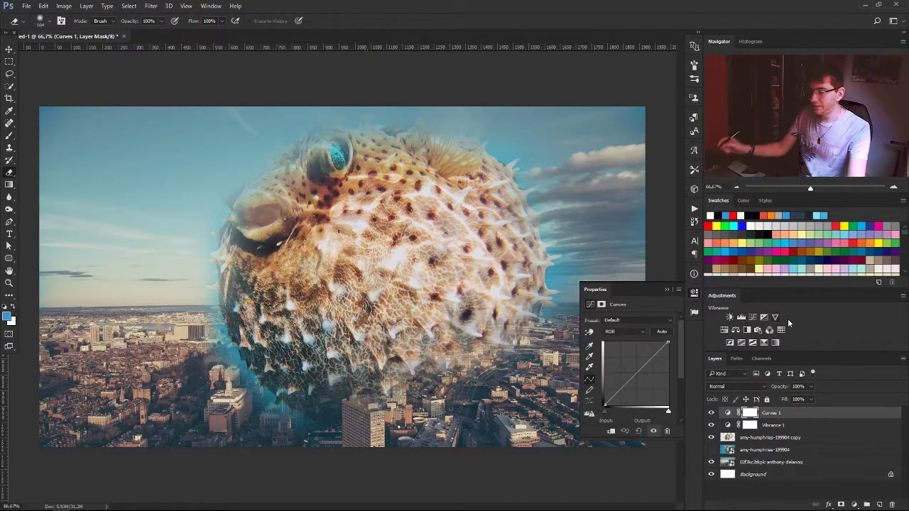
click(769, 330)
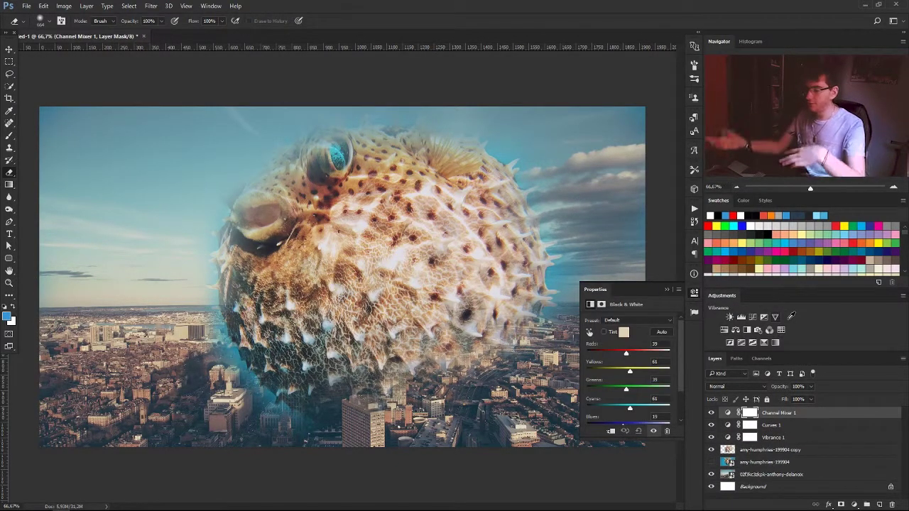
click(769, 330)
click(723, 331)
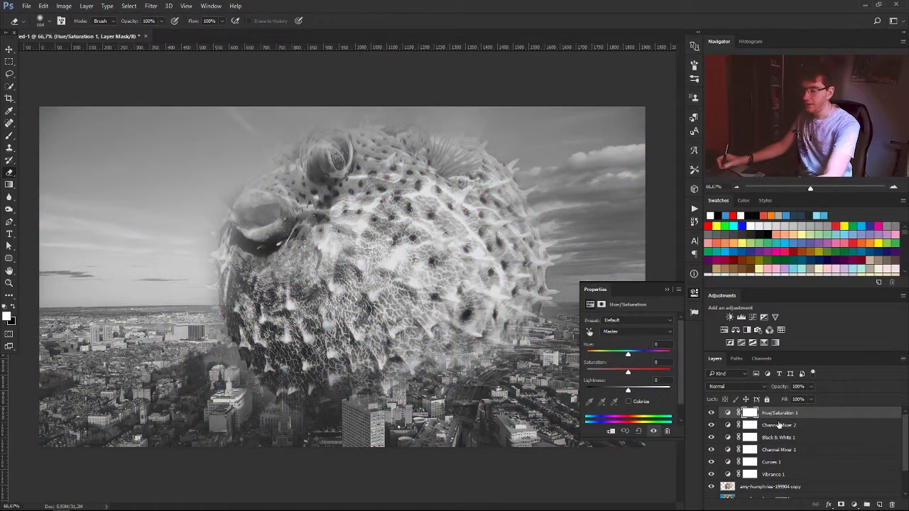
Delete all the adjustment layers above the pufferfish copy and close their properties
key(Delete)
key(Delete)
key(Delete)
key(Delete)
key(Delete)
key(Delete)
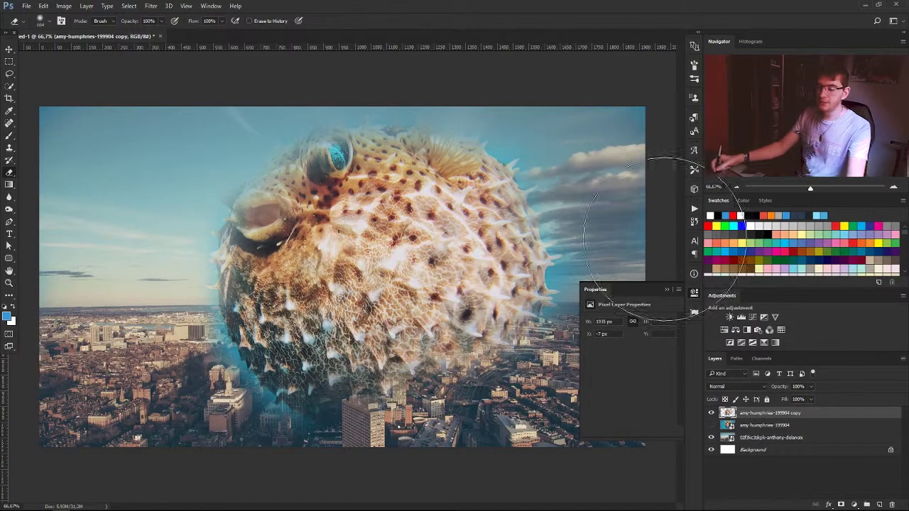
click(666, 290)
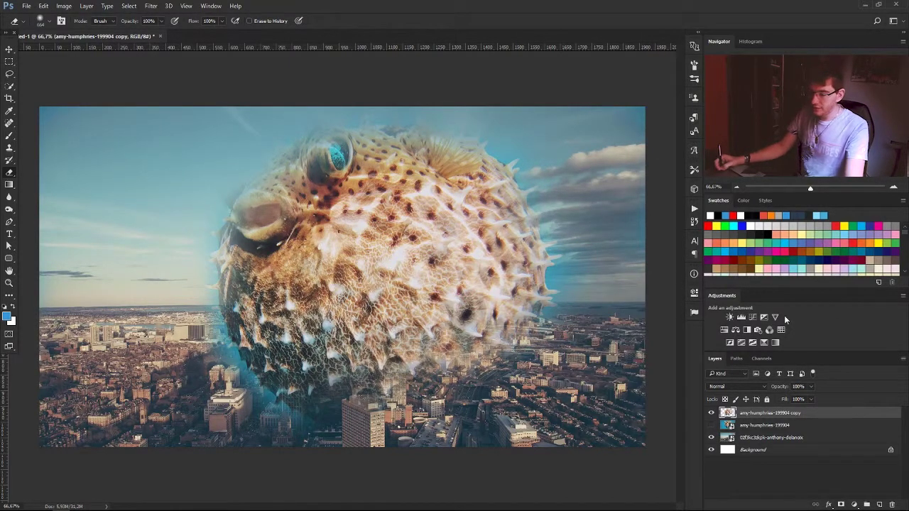
Show only the original pufferfish layer instead of its copy, add a layer mask, and paint black over the water around the fish
click(712, 424)
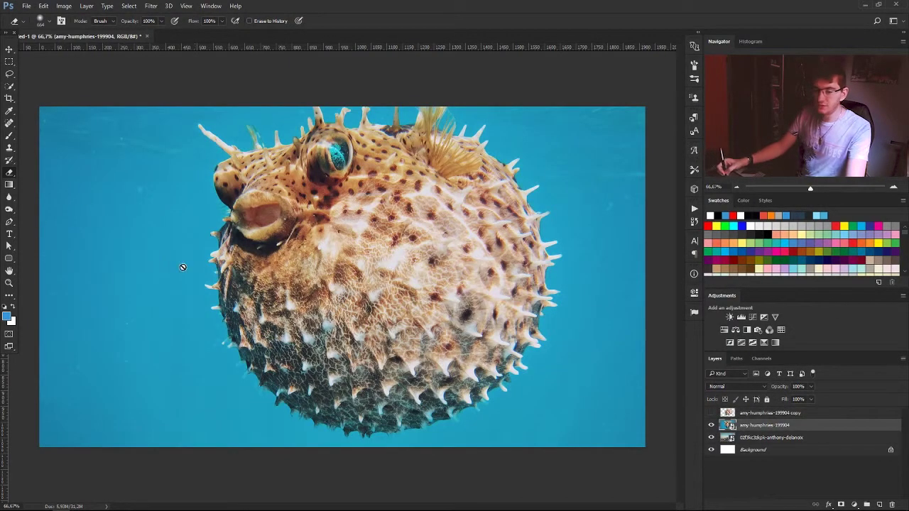
key(b)
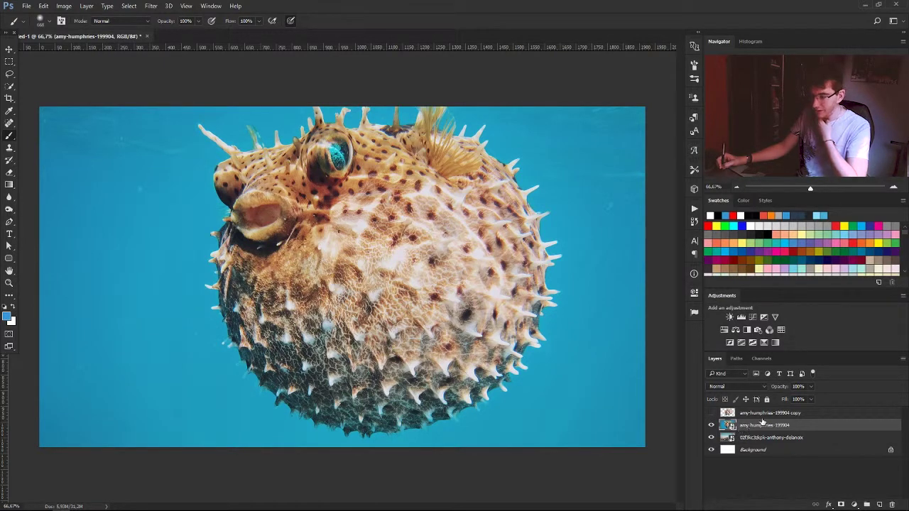
click(841, 505)
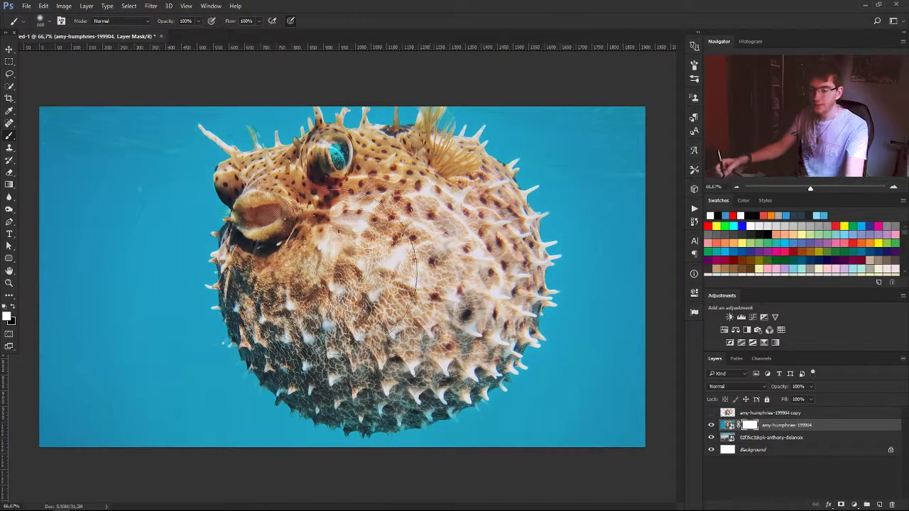
mouse_move(98, 135)
mouse_down()
mouse_move(78, 312)
mouse_move(97, 398)
mouse_move(123, 366)
mouse_move(138, 472)
mouse_move(91, 436)
mouse_move(390, 474)
mouse_move(536, 428)
mouse_move(629, 365)
mouse_move(649, 186)
mouse_move(633, 138)
mouse_move(618, 183)
mouse_move(622, 277)
mouse_move(375, 64)
mouse_move(206, 171)
mouse_move(220, 262)
mouse_up()
drag(156, 259, 162, 270)
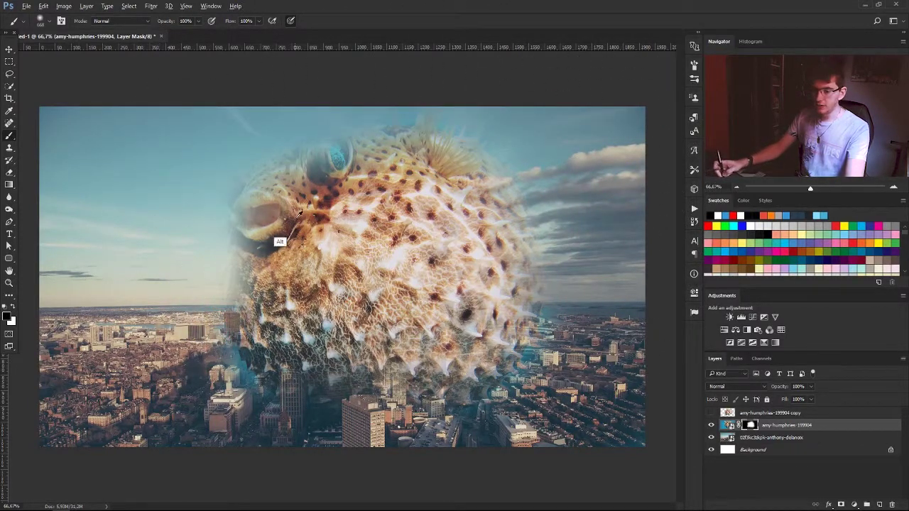
Paint white on the mask with a brush of about 370 px to restore the fish's face and right side
alt+right_click(291, 224)
key(x)
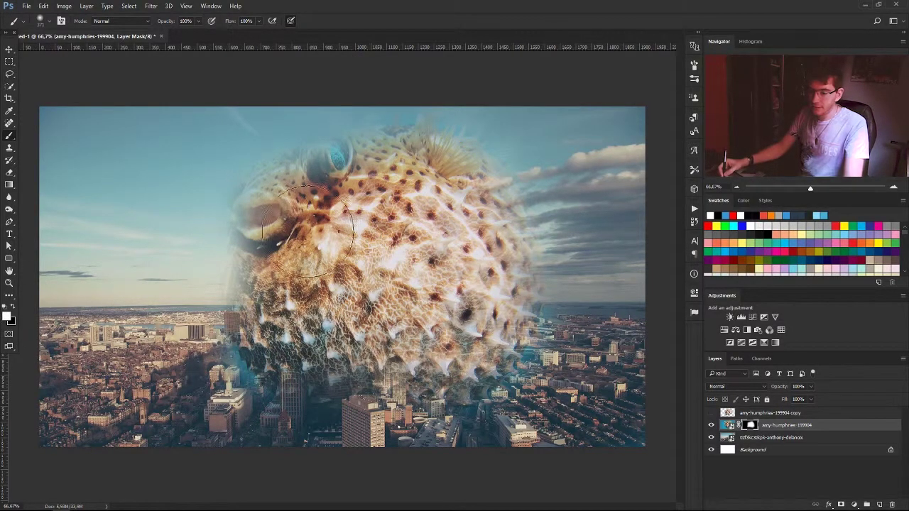
mouse_move(309, 231)
mouse_down()
mouse_move(277, 192)
mouse_move(340, 156)
mouse_move(397, 213)
mouse_up()
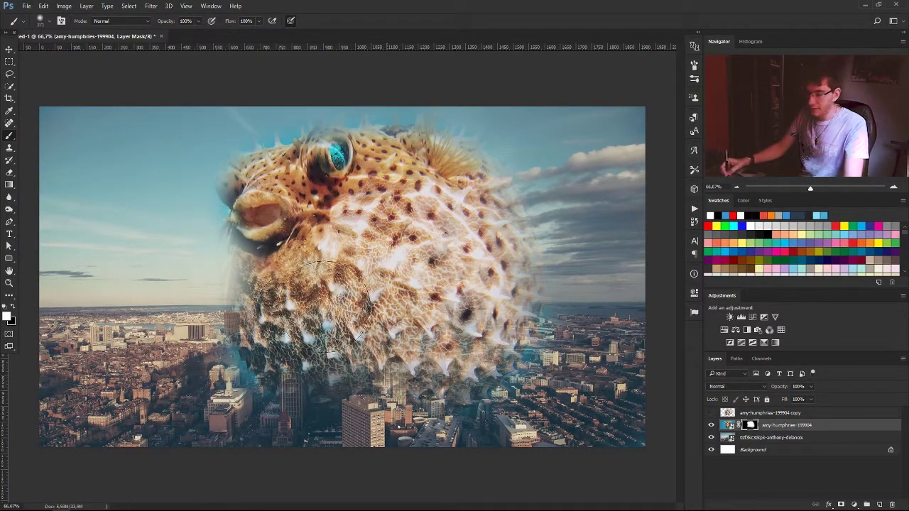
mouse_move(330, 302)
mouse_down()
mouse_move(413, 349)
mouse_move(477, 336)
mouse_move(501, 300)
mouse_move(469, 270)
mouse_up()
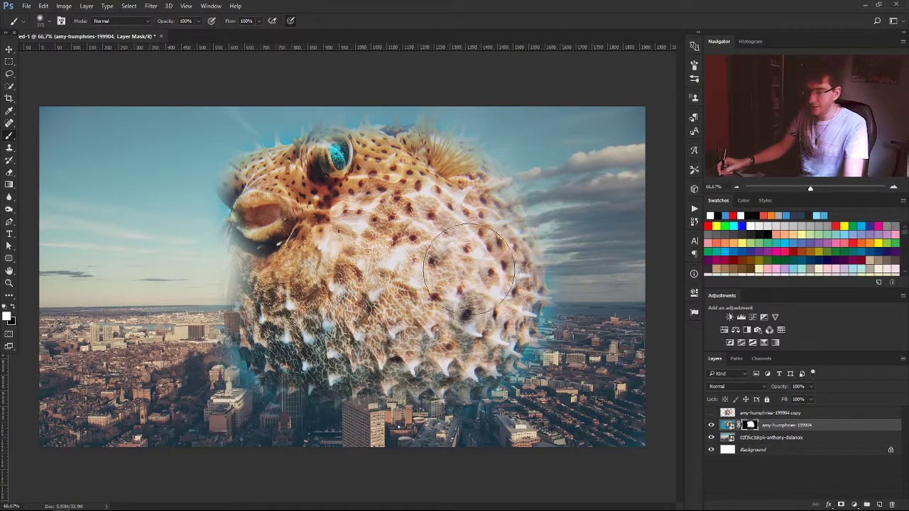
Paint black on the mask along the fish's lower-right edge and over the buildings at its underside to hide leftover water
key(x)
drag(579, 350, 547, 350)
mouse_move(563, 310)
mouse_down()
mouse_move(555, 331)
mouse_move(529, 379)
mouse_move(506, 392)
mouse_up()
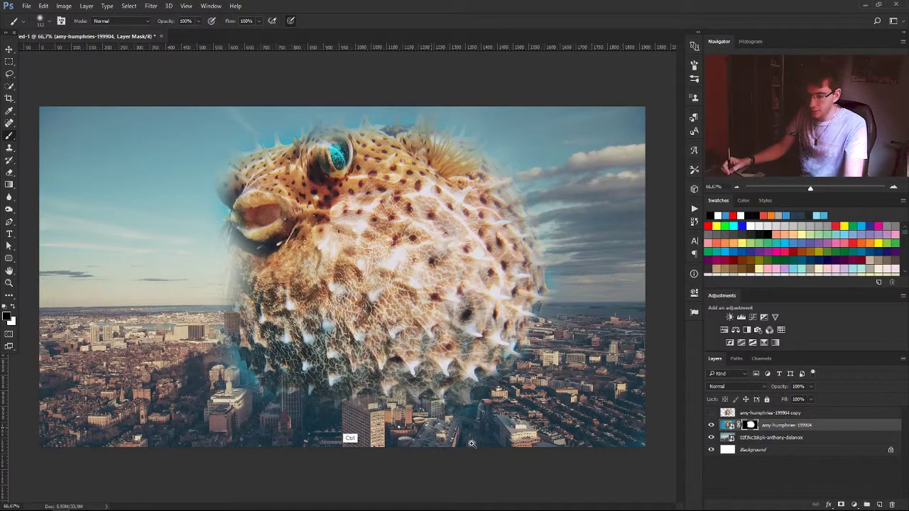
ctrl+click(472, 443)
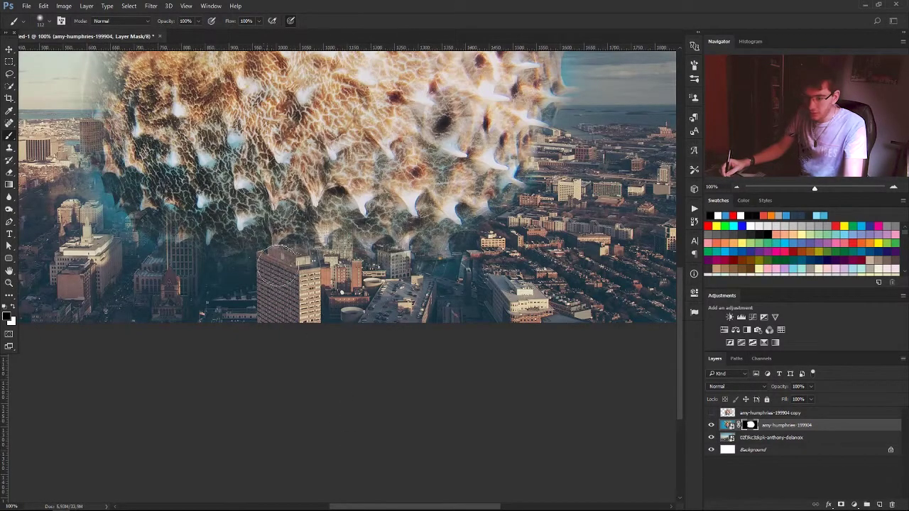
drag(276, 264, 283, 281)
mouse_move(155, 274)
mouse_down()
mouse_move(164, 240)
mouse_move(171, 246)
mouse_move(186, 230)
mouse_up()
key(ctrl+minus)
key(ctrl+minus)
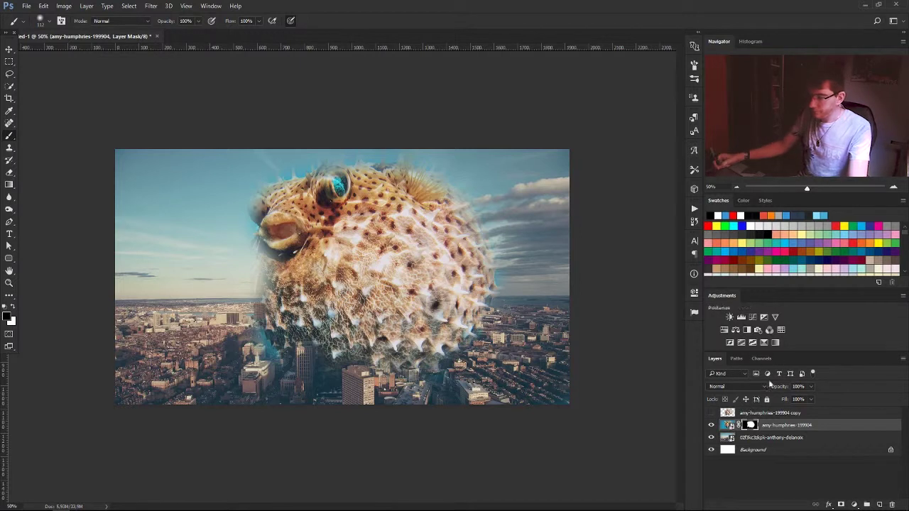
Add a Vibrance adjustment layer above the masked pufferfish layer and set its vibrance to -73
click(774, 317)
click(732, 436)
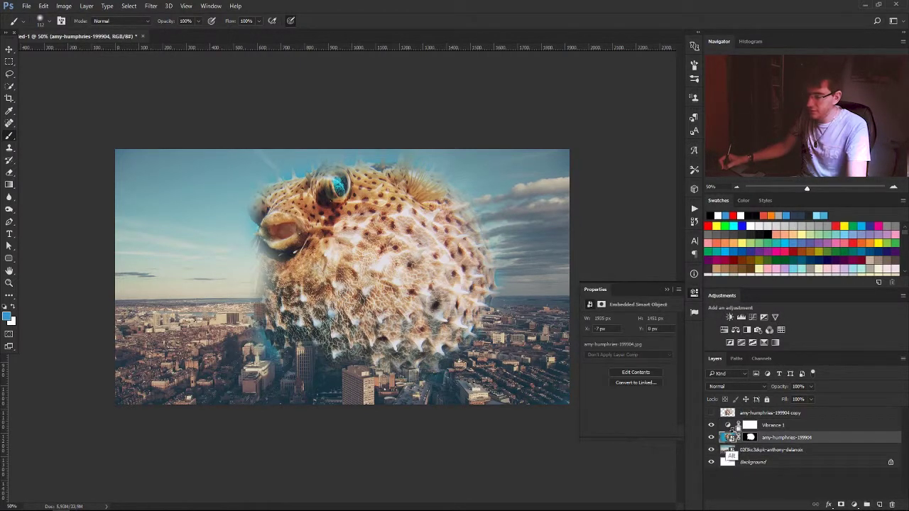
click(750, 424)
drag(628, 330, 596, 332)
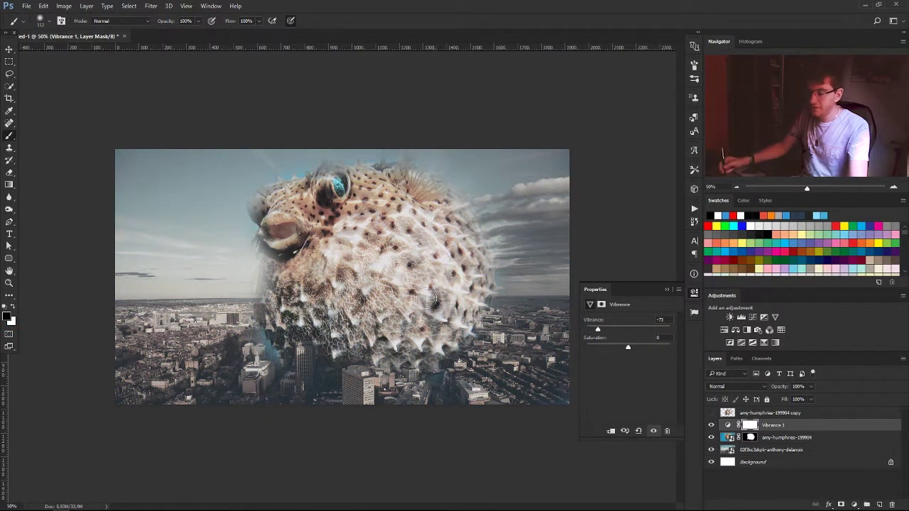
Paint black over the fish's body on the Vibrance layer mask with a large soft brush
alt+right_click(375, 312)
mouse_move(293, 293)
mouse_down()
mouse_move(325, 293)
mouse_move(396, 323)
mouse_move(446, 302)
mouse_move(321, 247)
mouse_move(291, 204)
mouse_move(339, 316)
mouse_move(455, 328)
mouse_up()
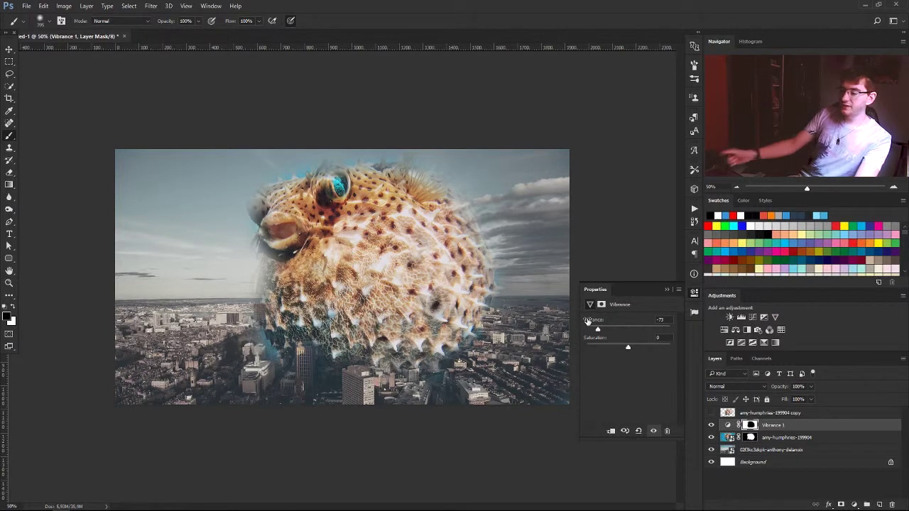
View the Vibrance layer mask on its own and toggle it off and on to compare its effect on the fish
alt+click(750, 424)
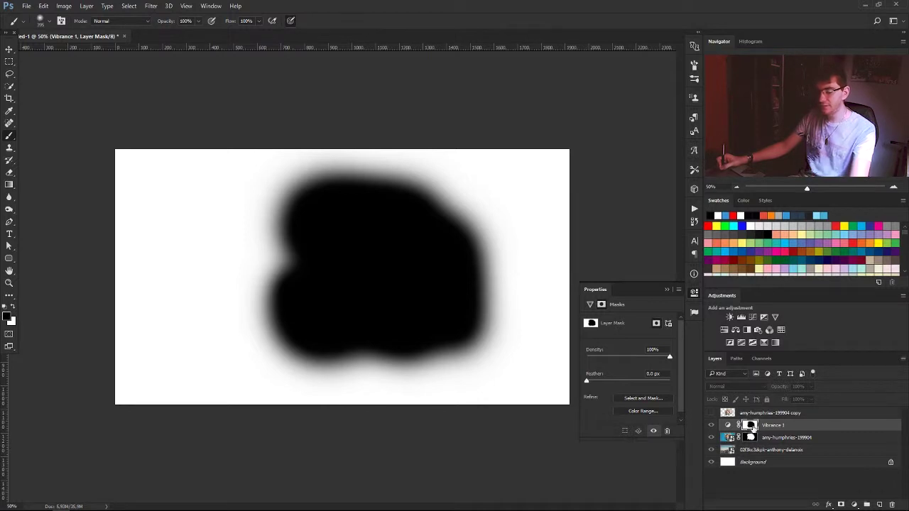
shift+click(750, 425)
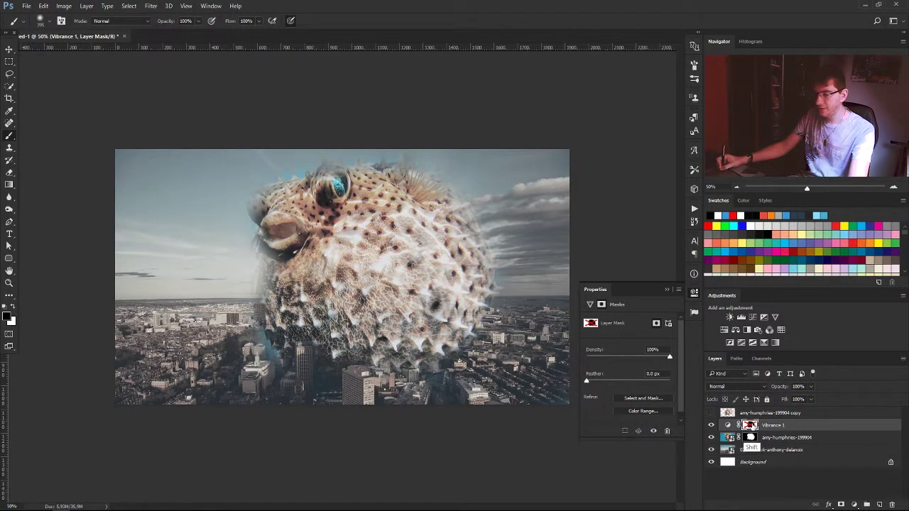
shift+click(750, 425)
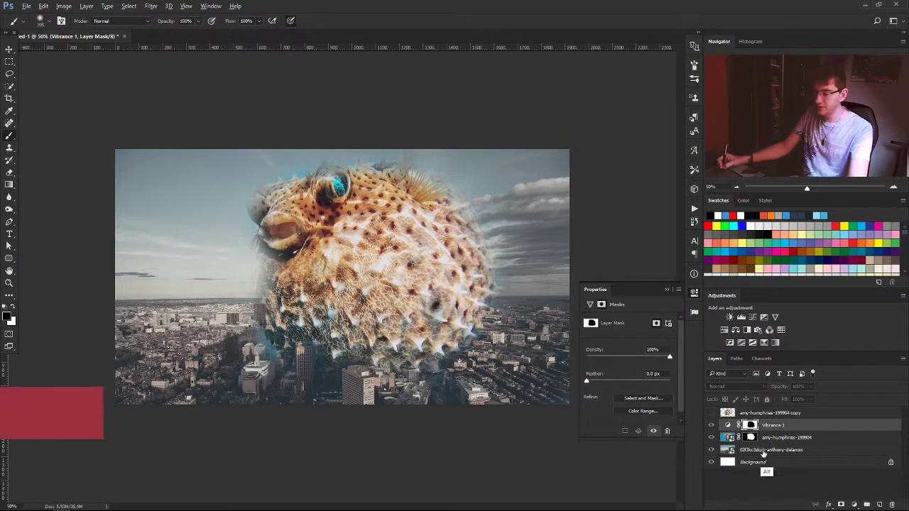
alt+click(751, 426)
alt+click(751, 426)
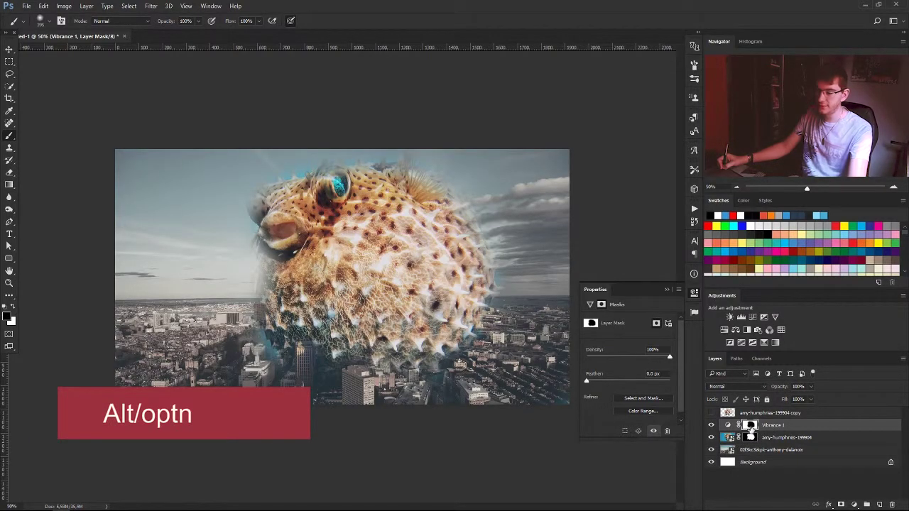
key(shift)
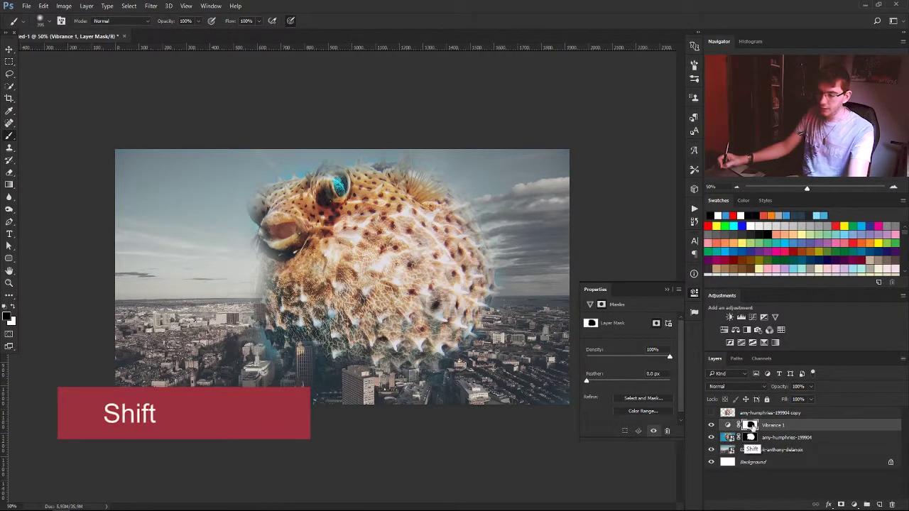
shift+click(752, 426)
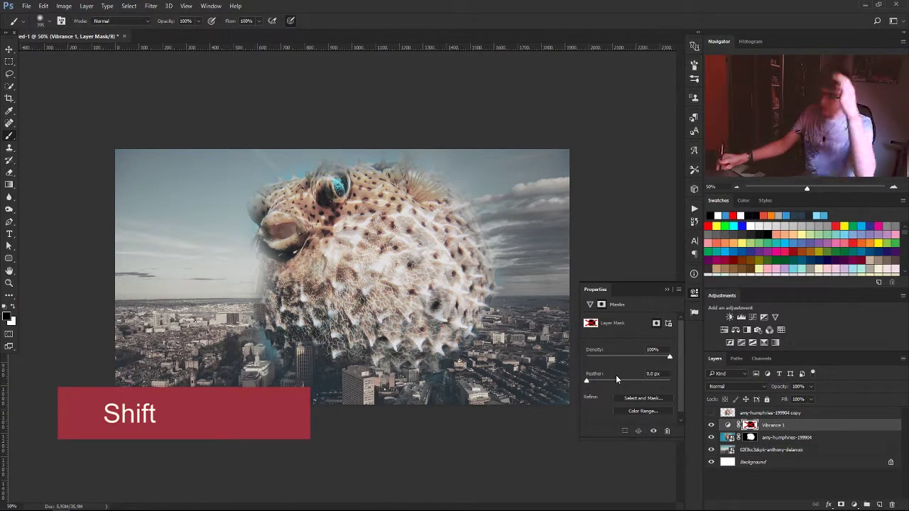
shift+click(750, 425)
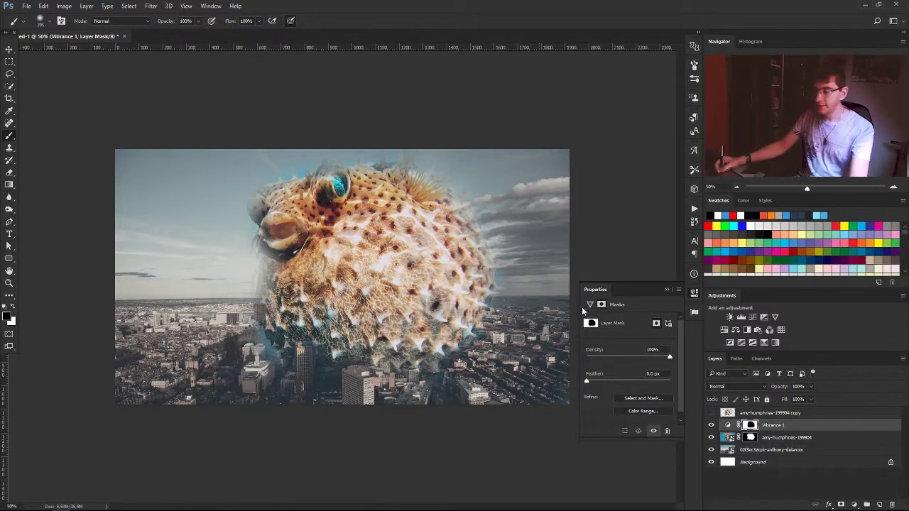
Try the Vibrance layer mask's feather and density settings, lowering the density to 58%
click(746, 438)
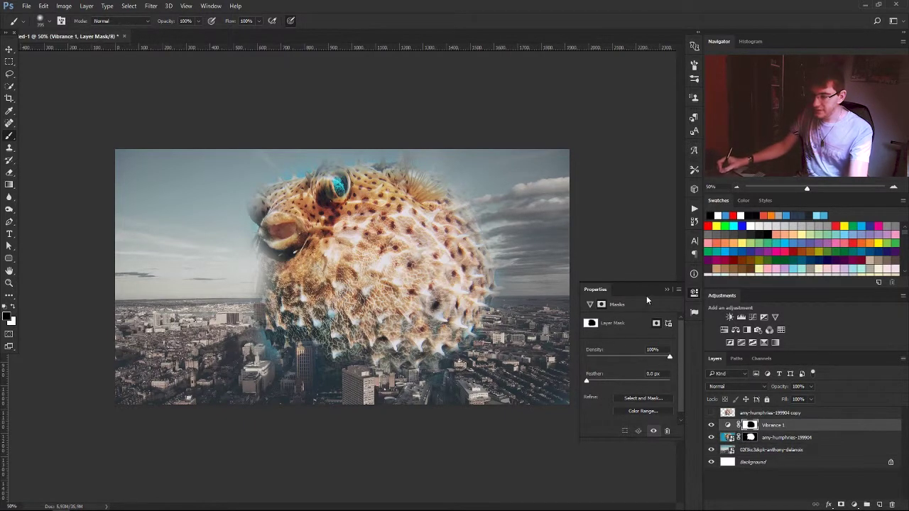
click(749, 425)
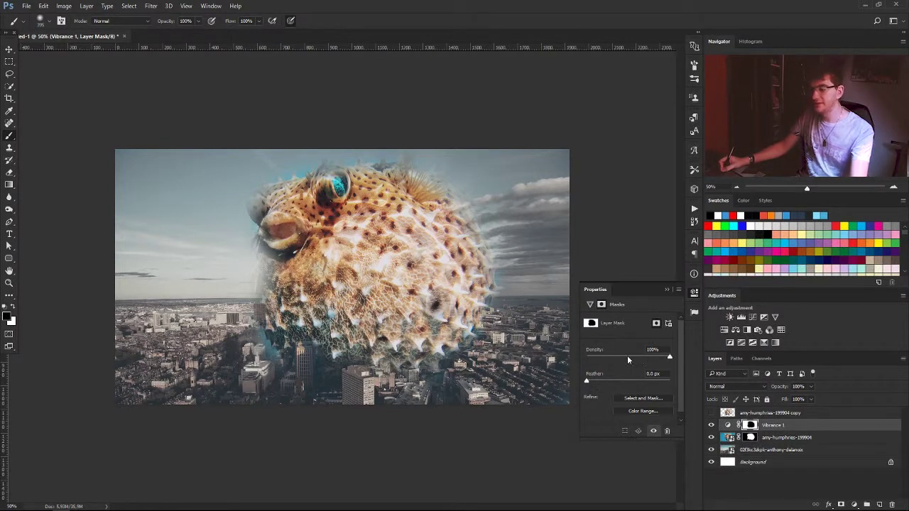
mouse_move(587, 382)
mouse_down()
mouse_move(630, 380)
mouse_move(575, 374)
mouse_up()
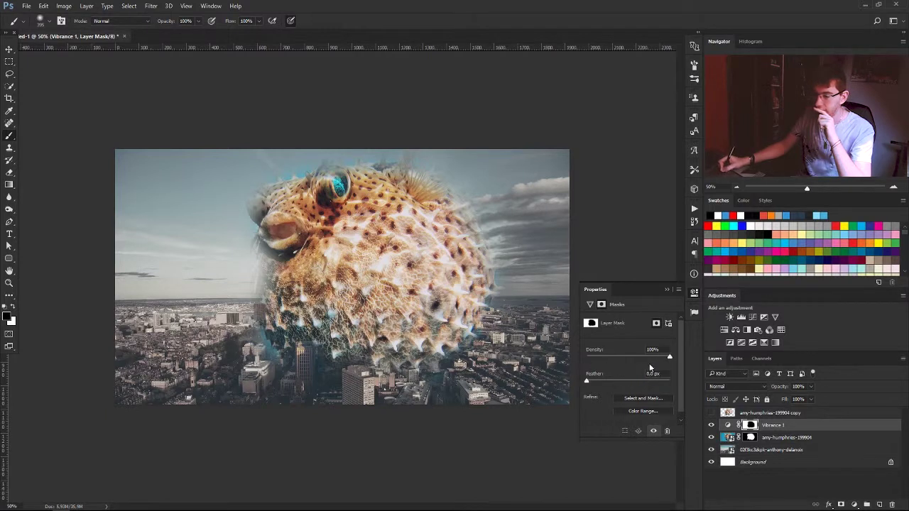
mouse_move(630, 359)
mouse_down()
mouse_move(620, 354)
mouse_move(685, 356)
mouse_up()
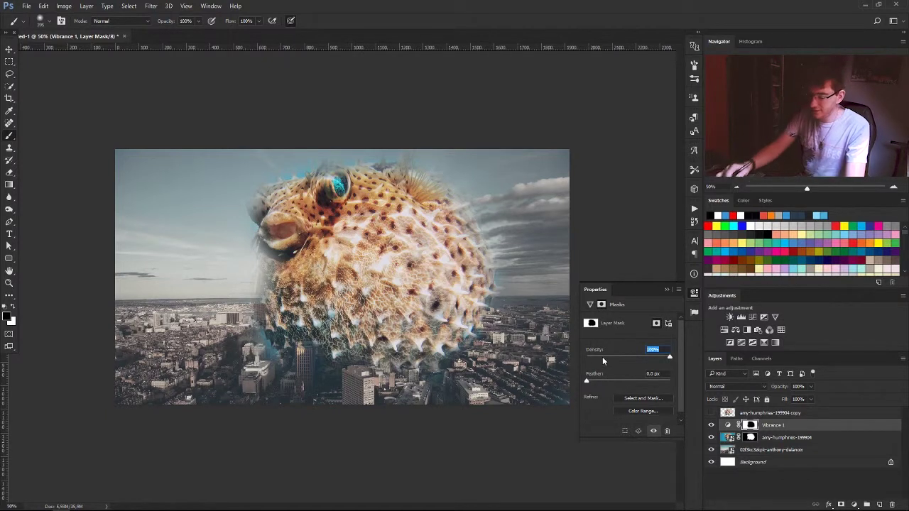
text(50)
key(Return)
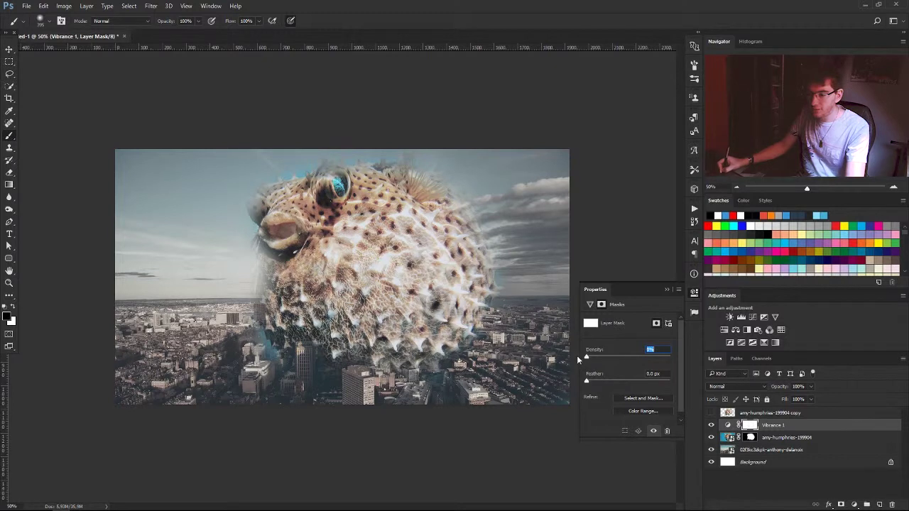
drag(662, 357, 666, 358)
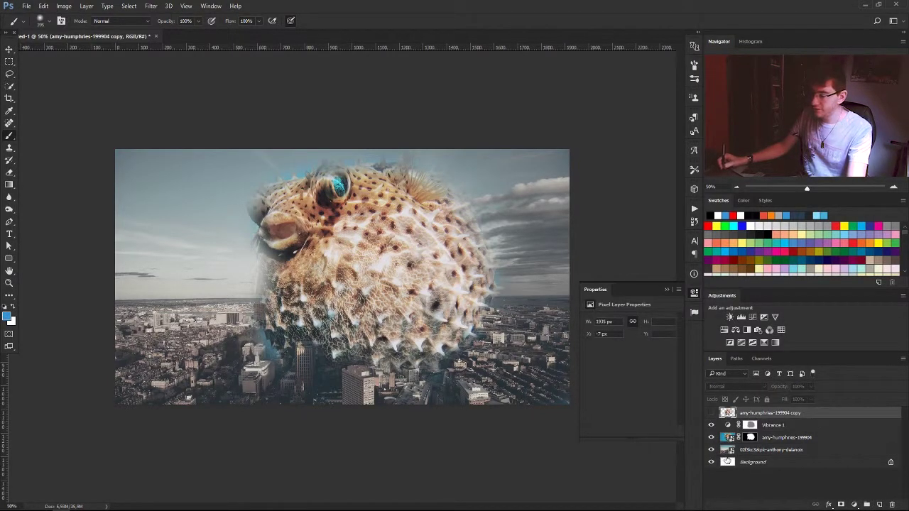
Try painting mid-gray across the fish on the pufferfish layer mask, and undo the stroke
click(778, 438)
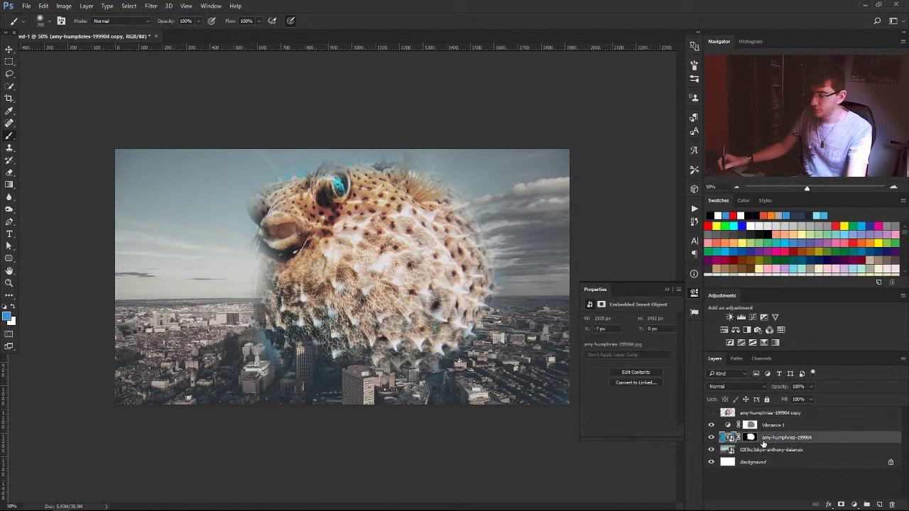
click(7, 316)
click(635, 260)
click(850, 201)
mouse_move(485, 236)
mouse_down()
mouse_move(416, 326)
mouse_move(360, 357)
mouse_move(417, 218)
mouse_up()
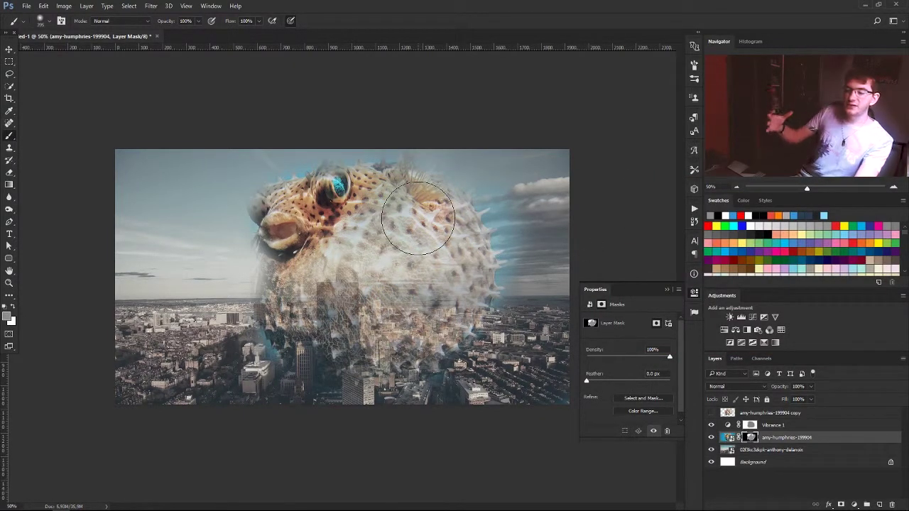
key(ctrl+z)
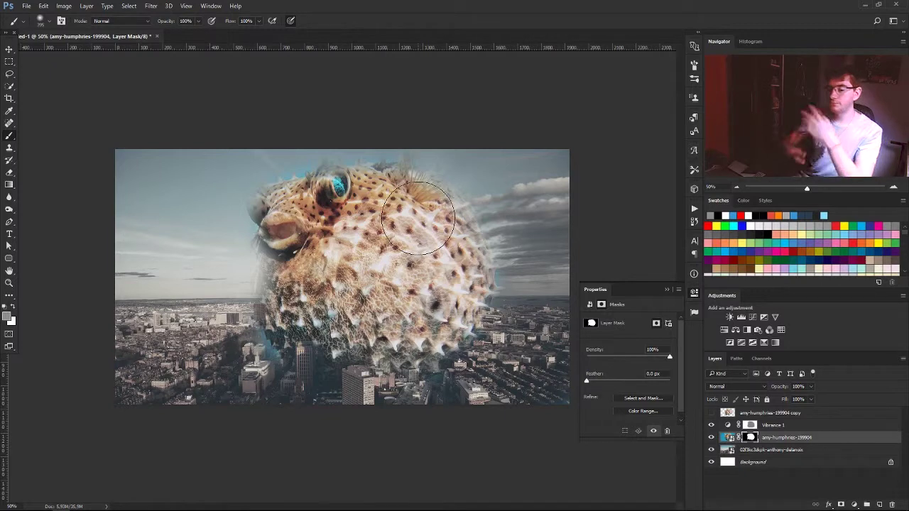
Compare black, white and gray shades in the foreground color picker, keeping gray as the foreground color
click(6, 316)
drag(645, 289, 629, 333)
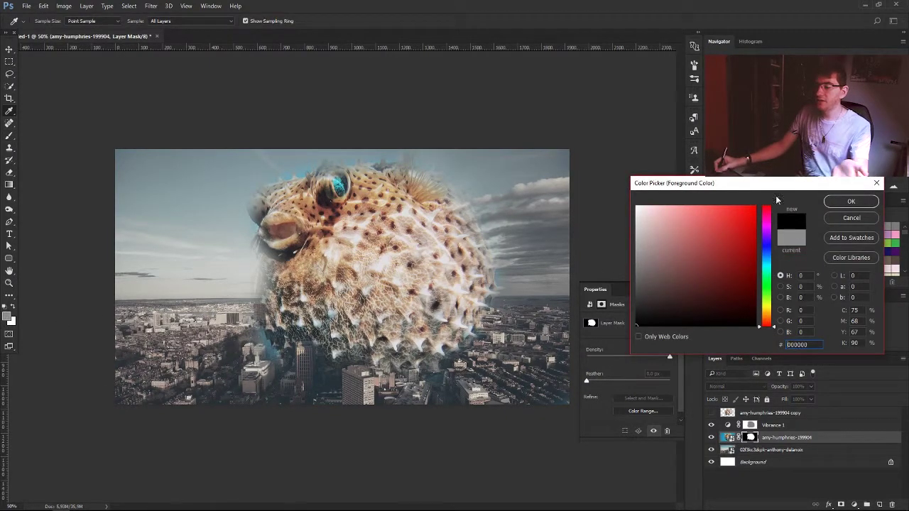
drag(642, 213, 596, 179)
click(828, 202)
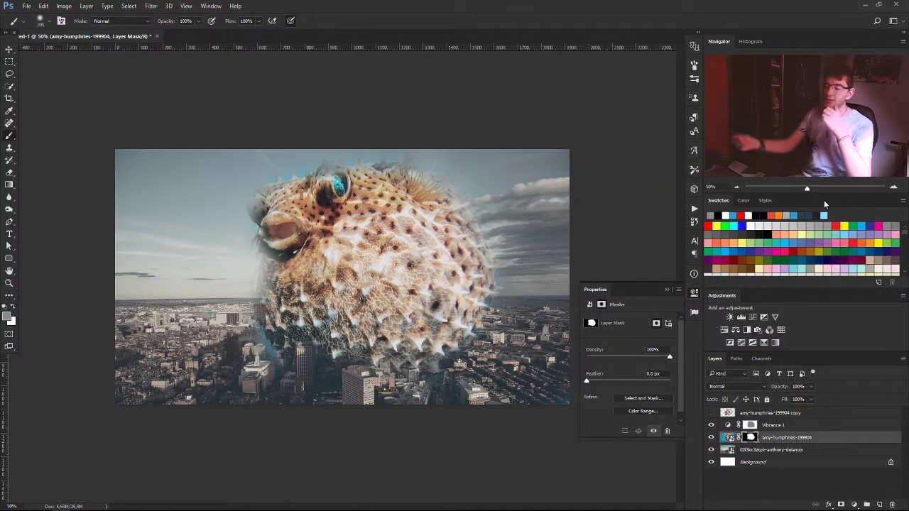
Set the Vibrance layer mask's density to 48% and toggle the adjustment layer's visibility to compare its effect
click(750, 425)
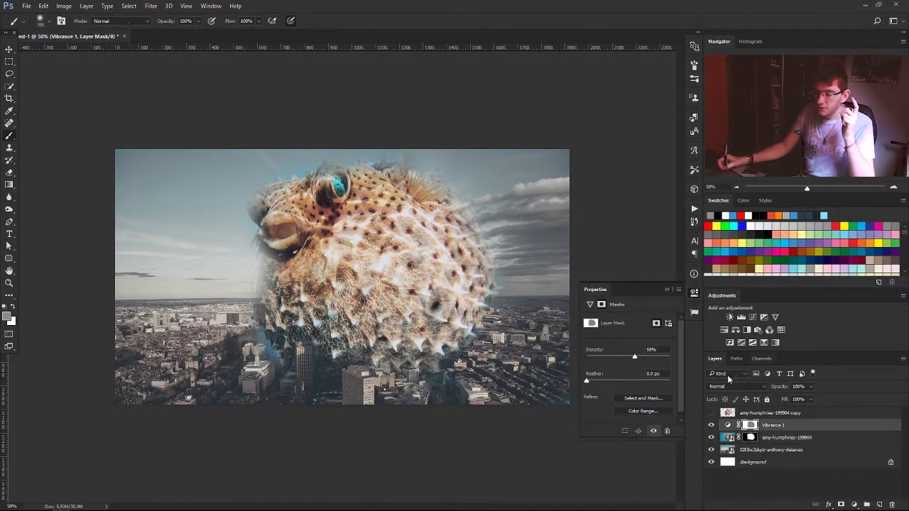
drag(624, 354, 628, 354)
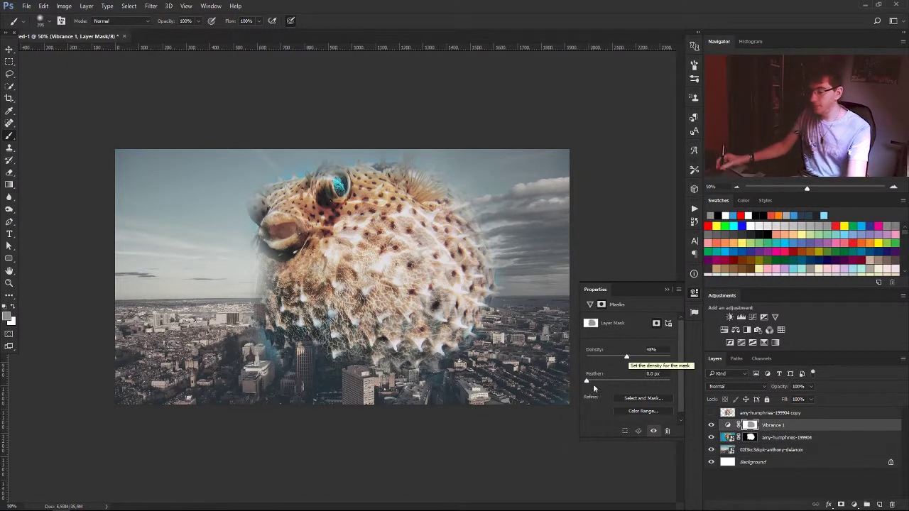
click(727, 425)
click(711, 424)
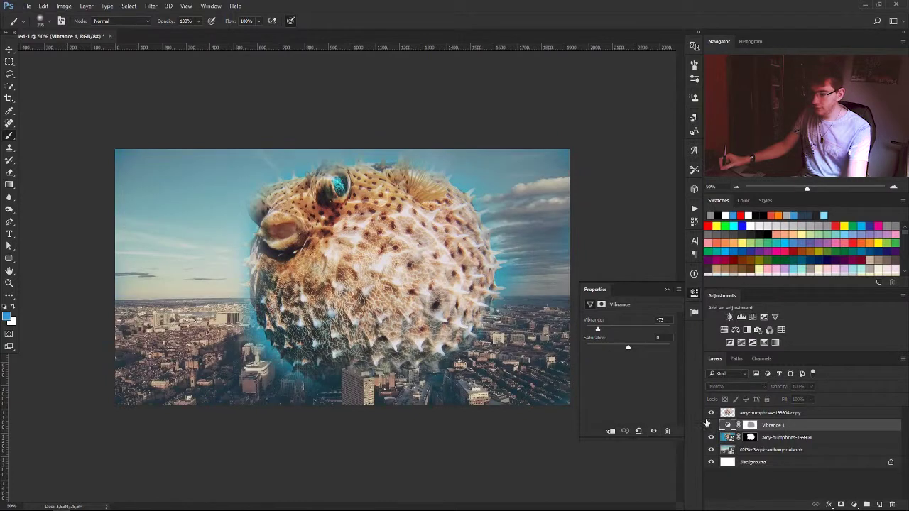
click(711, 413)
click(710, 424)
click(750, 425)
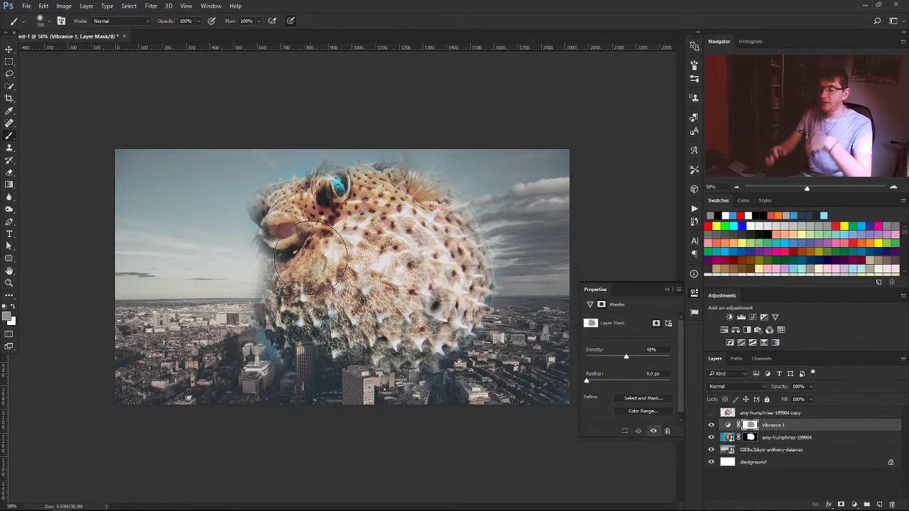
Apply a Gaussian Blur smart filter with a 3-pixel radius to the original pufferfish layer
click(819, 440)
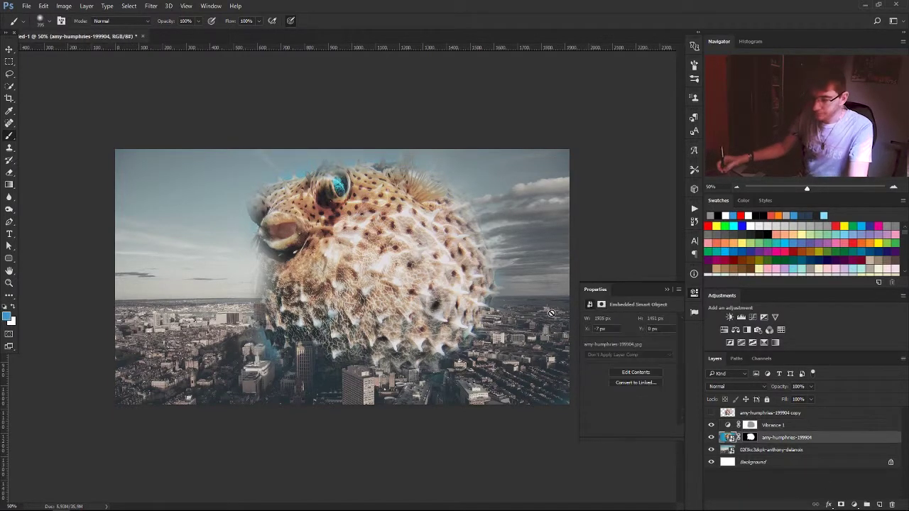
click(107, 6)
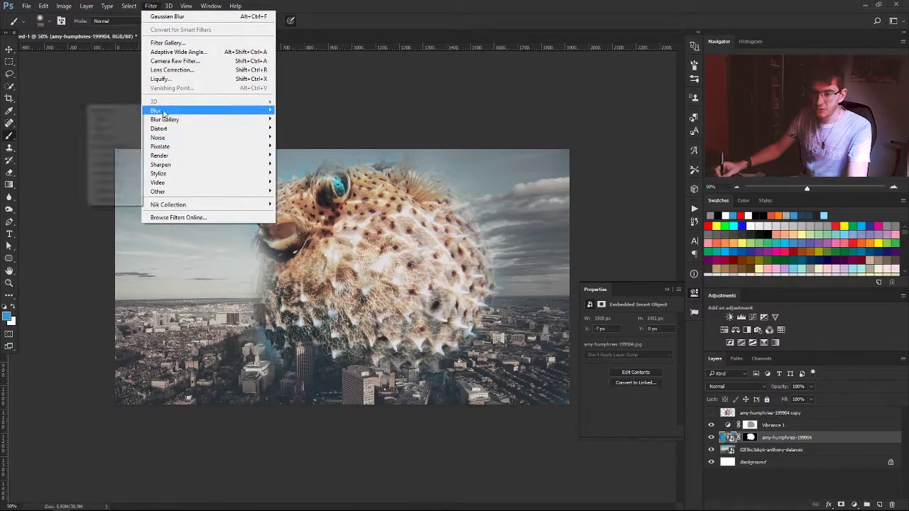
mouse_move(163, 113)
click(114, 150)
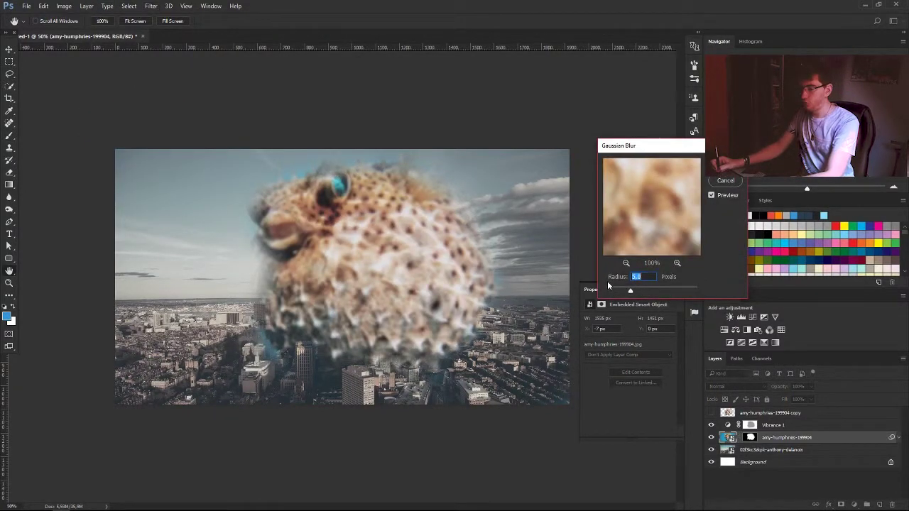
text(3)
key(Return)
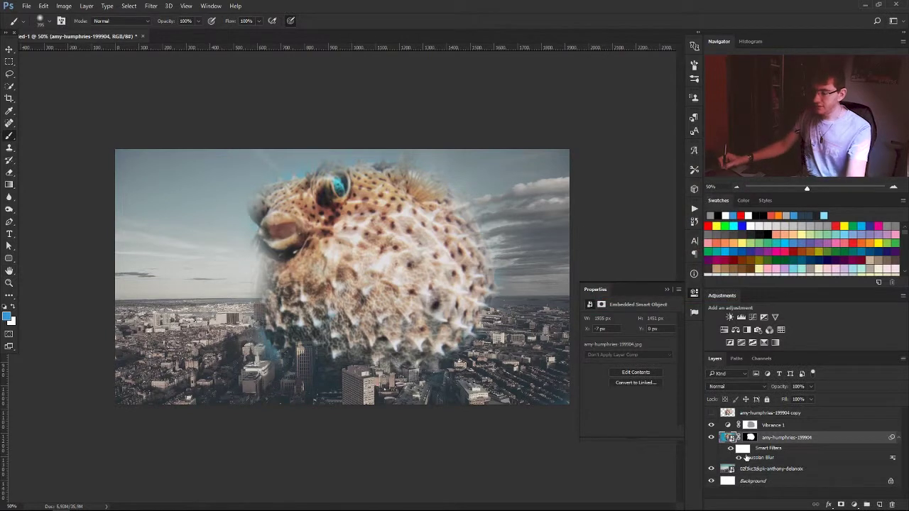
Paint over the fish's body on the smart filter mask in gray and over that in black, and toggle the mask to compare
click(743, 450)
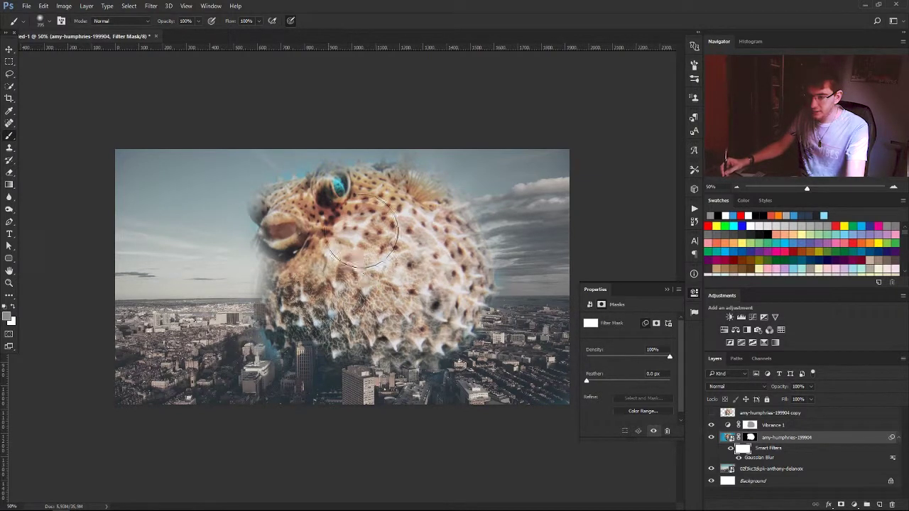
mouse_move(323, 259)
mouse_down()
mouse_move(397, 245)
mouse_move(355, 273)
mouse_move(399, 293)
mouse_up()
key(x)
key(x)
key(d)
key(x)
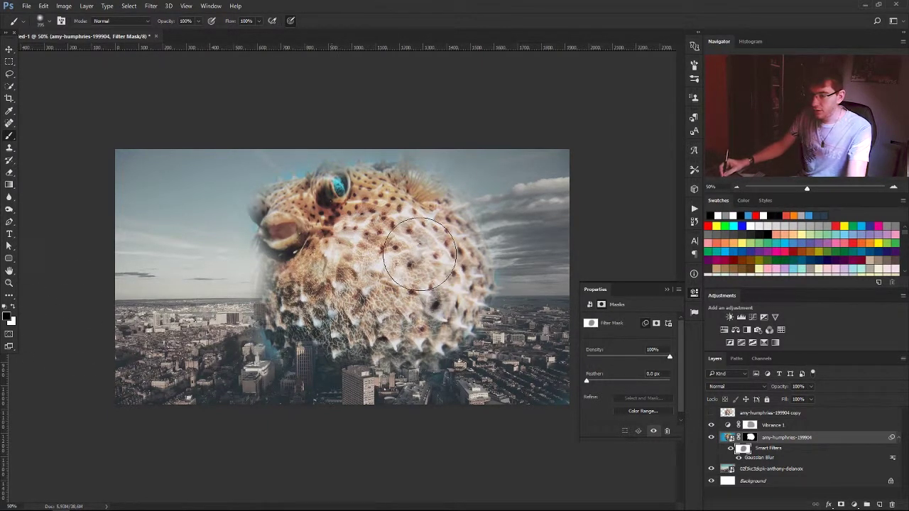
mouse_move(419, 254)
mouse_down()
mouse_move(401, 273)
mouse_move(449, 340)
mouse_up()
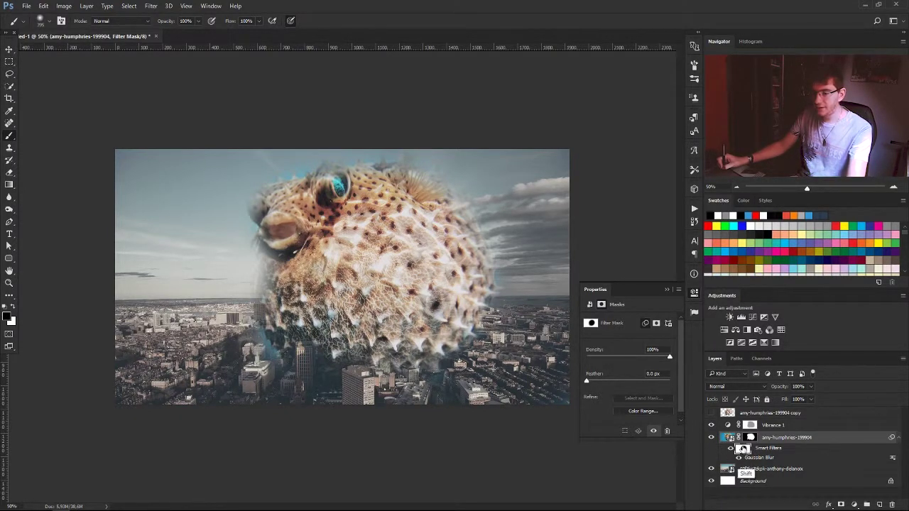
shift+click(742, 450)
shift+click(743, 451)
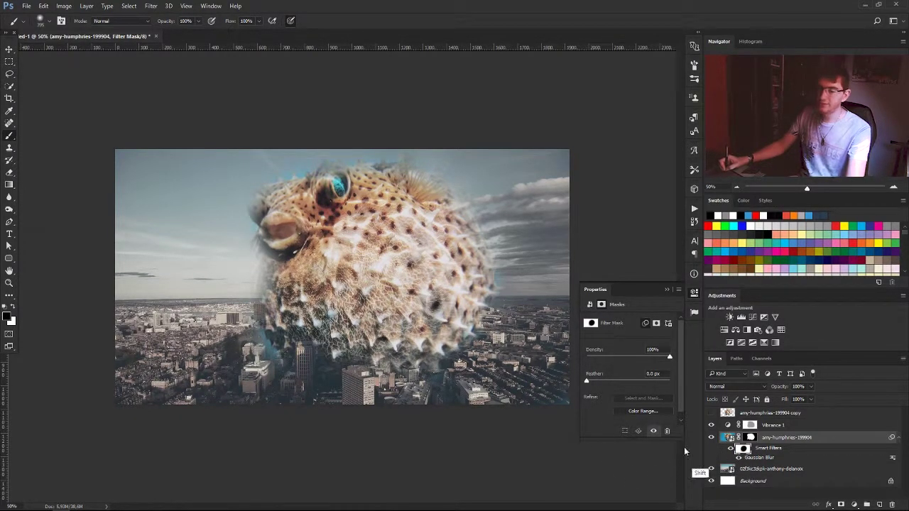